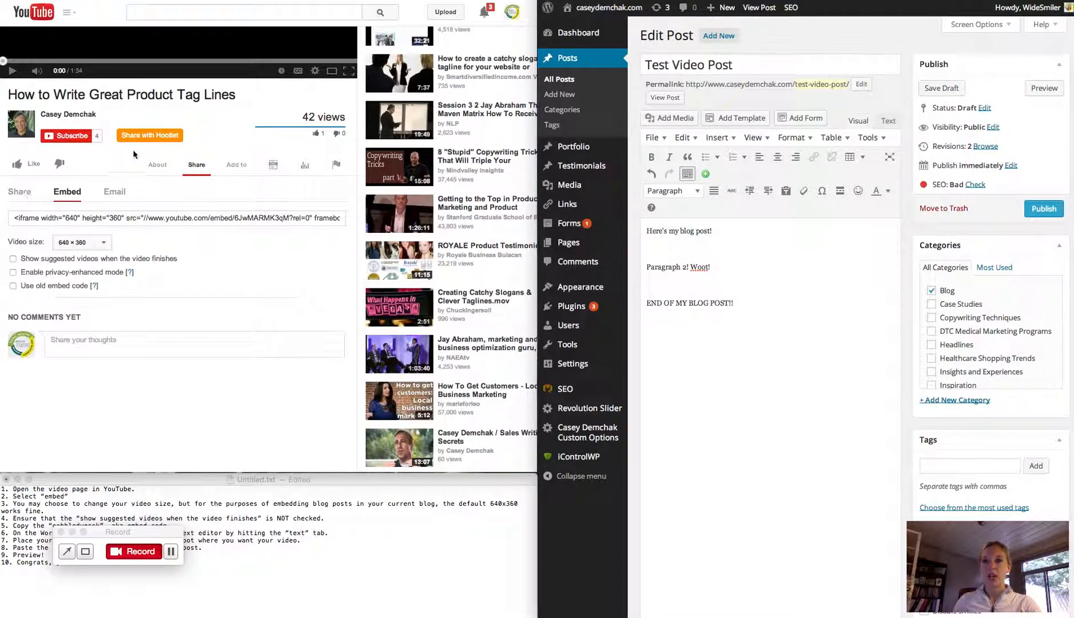
# Step: Show the embed options for the video "How to Write Great Product Tag Lines" and choose the 640 × 360 video size
pyautogui.click(160, 165)
pyautogui.scroll(4, 162, 167)
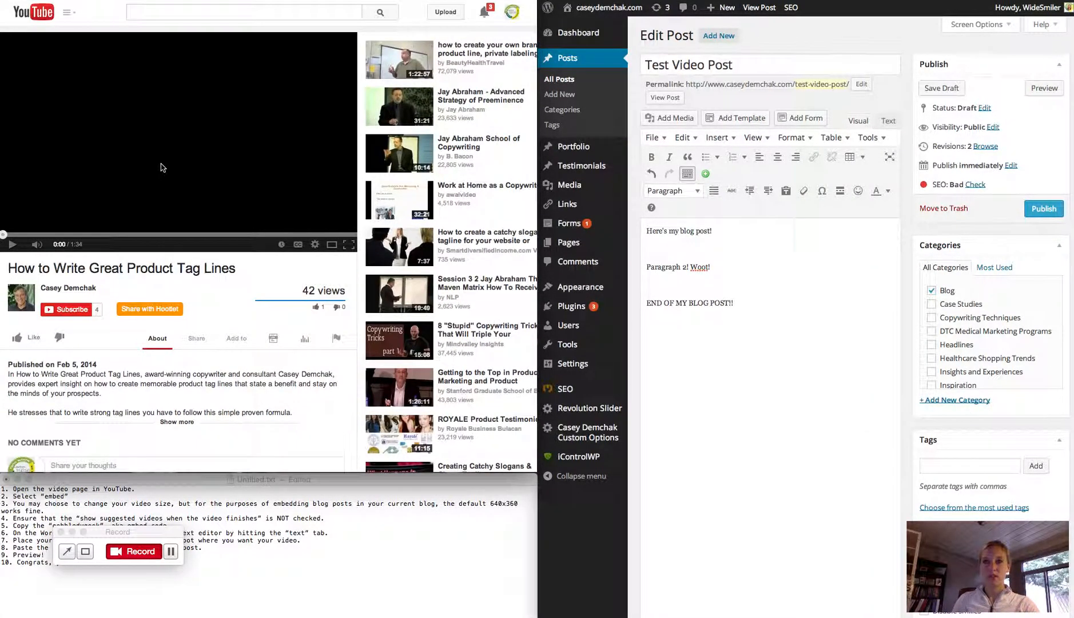
pyautogui.click(196, 340)
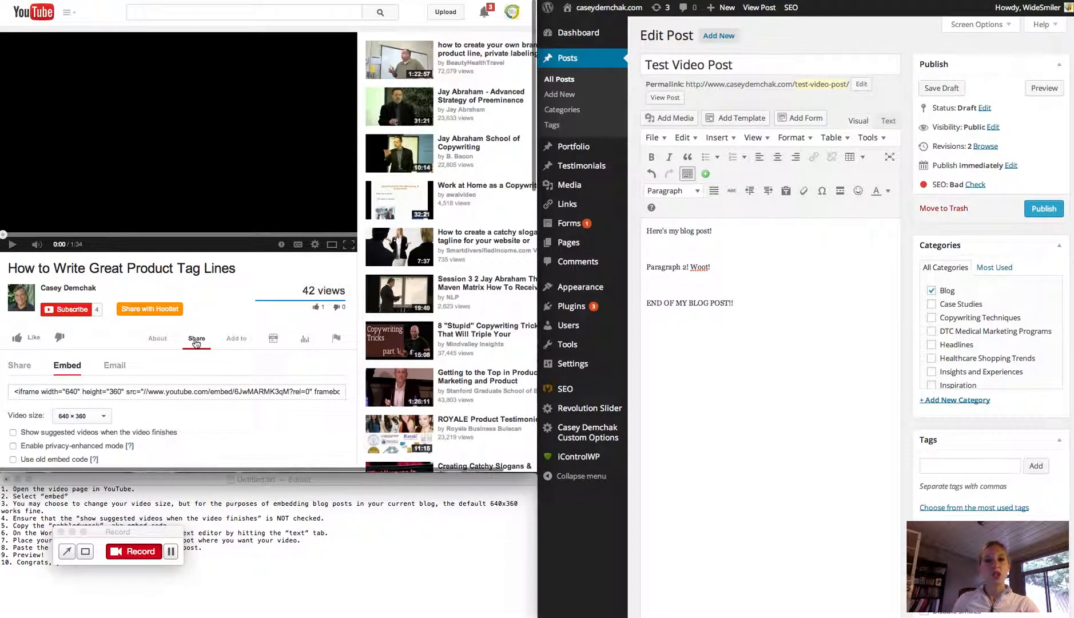
pyautogui.scroll(-2, 196, 342)
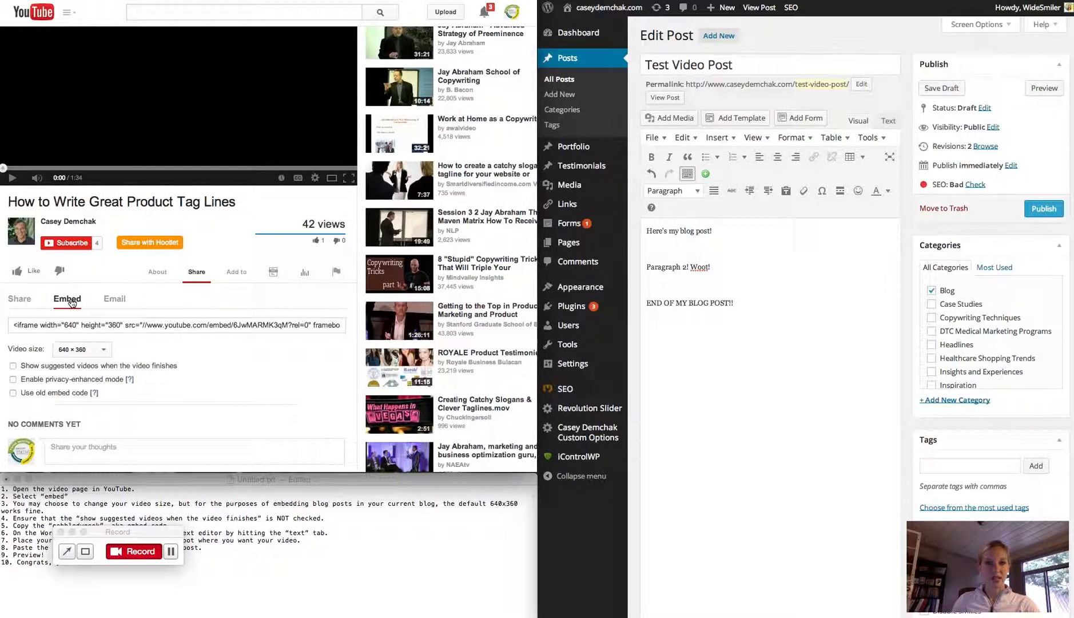
pyautogui.scroll(-2, 72, 303)
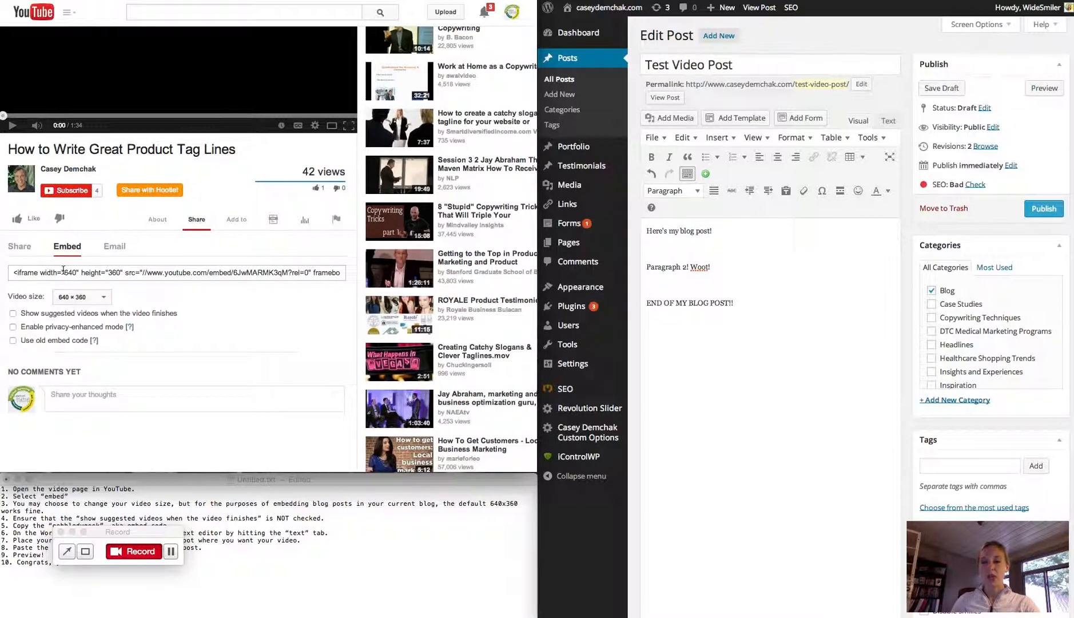
pyautogui.click(89, 299)
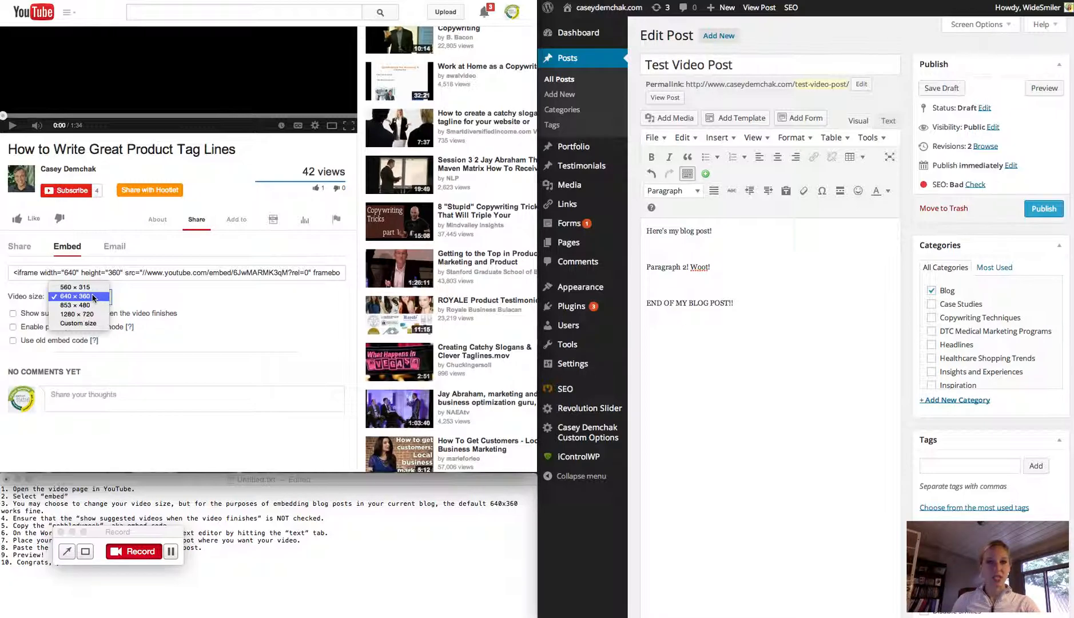
pyautogui.click(93, 296)
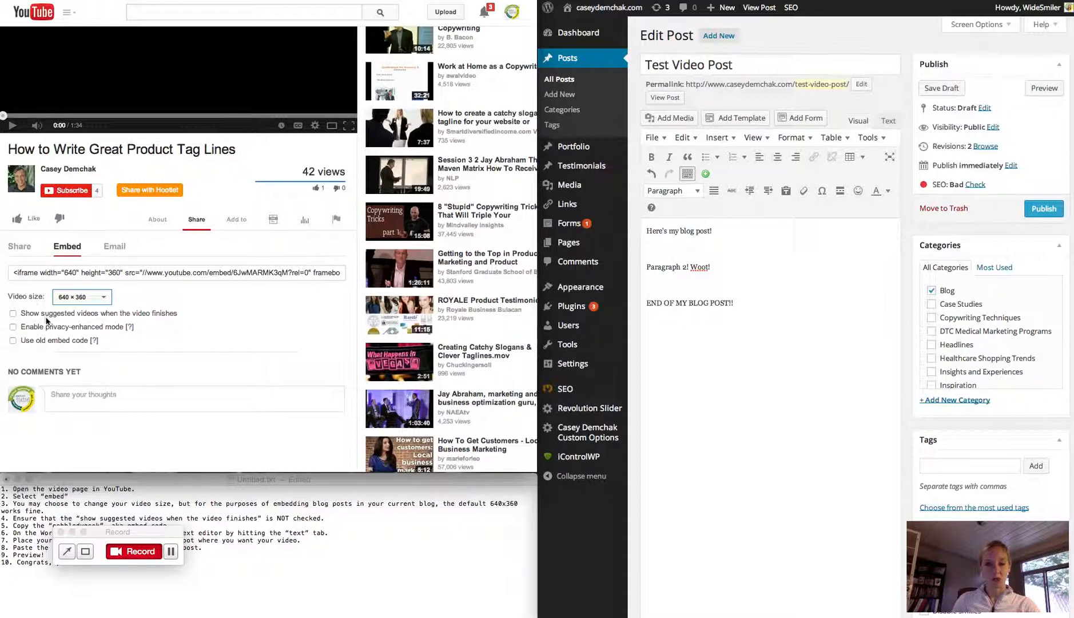
# Step: Copy the video's full iframe embed code
pyautogui.click(132, 272)
pyautogui.click(131, 272)
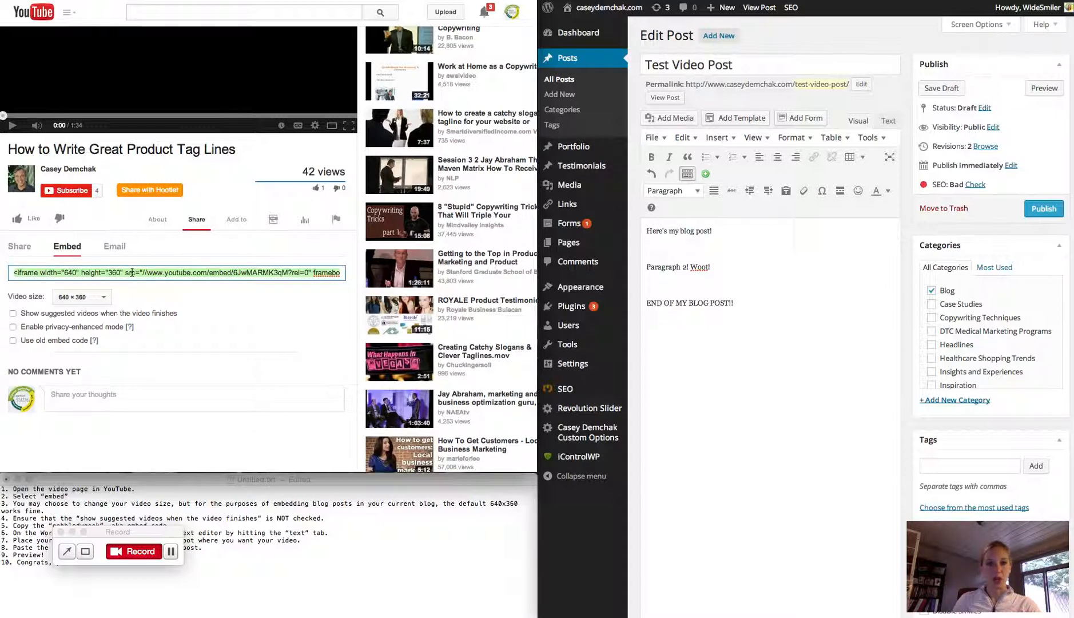
pyautogui.rightClick(132, 272)
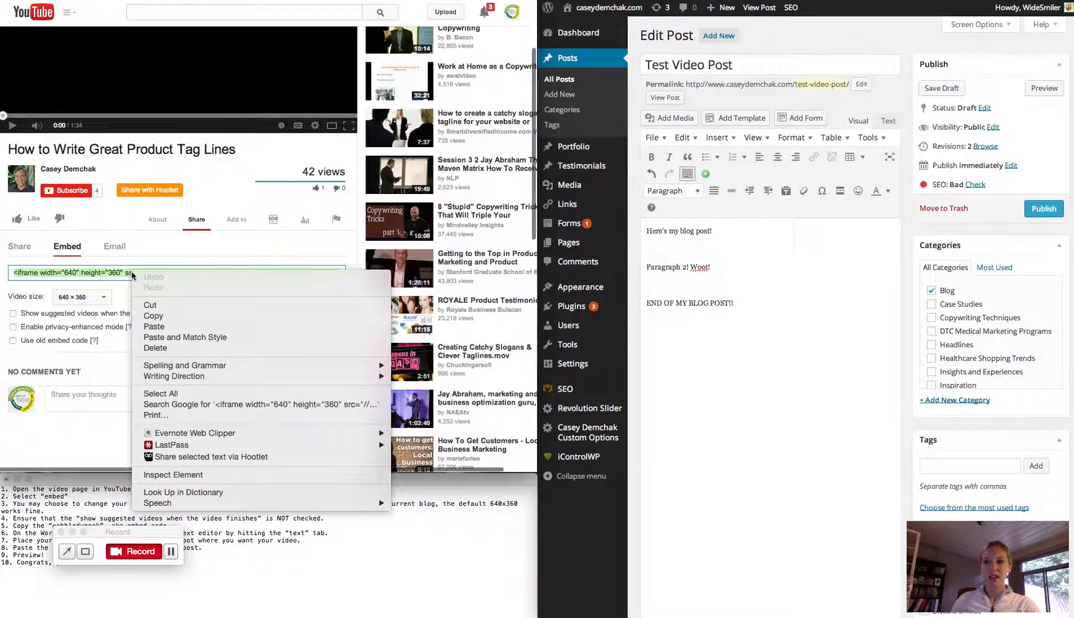
pyautogui.click(154, 316)
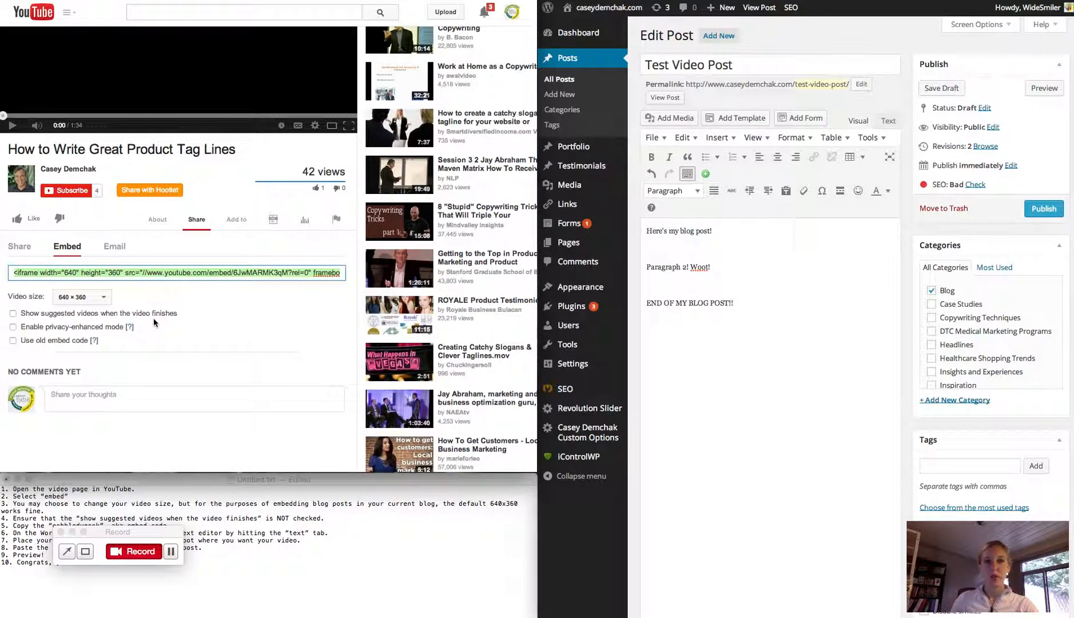
# Step: Switch the WordPress post to text (HTML) editing and paste the embed code on its own line below "Paragraph 2! Woot!"
pyautogui.click(767, 269)
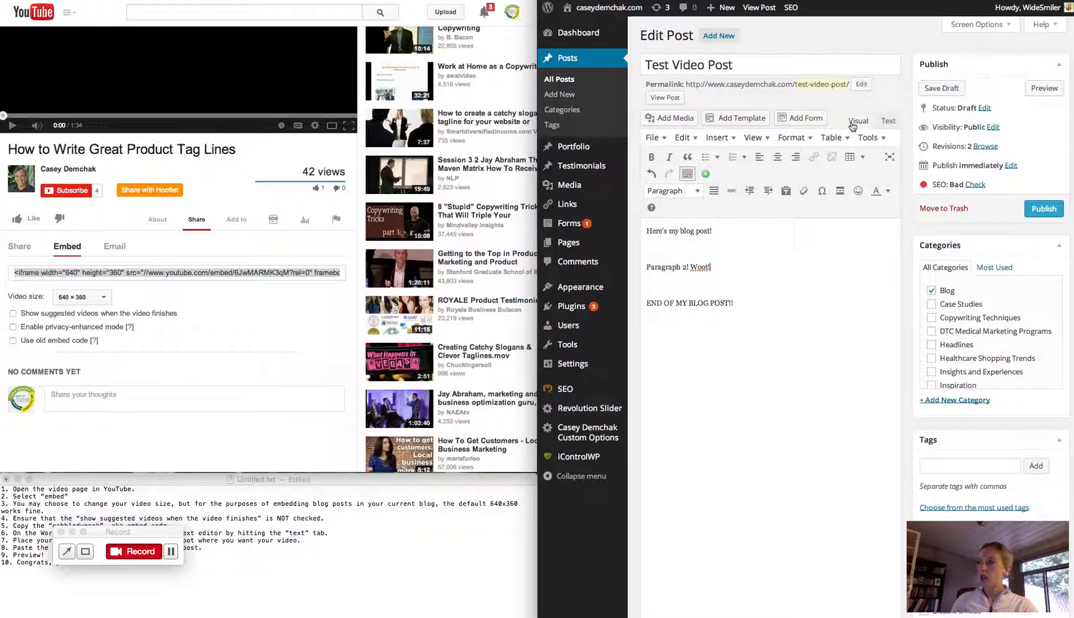
pyautogui.click(893, 121)
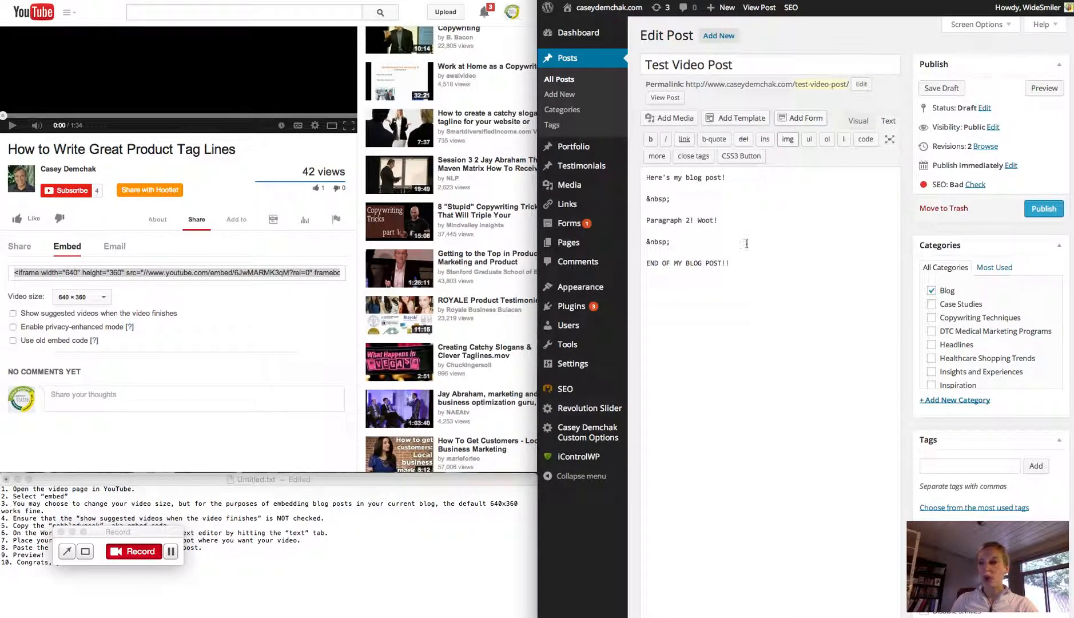
pyautogui.click(746, 207)
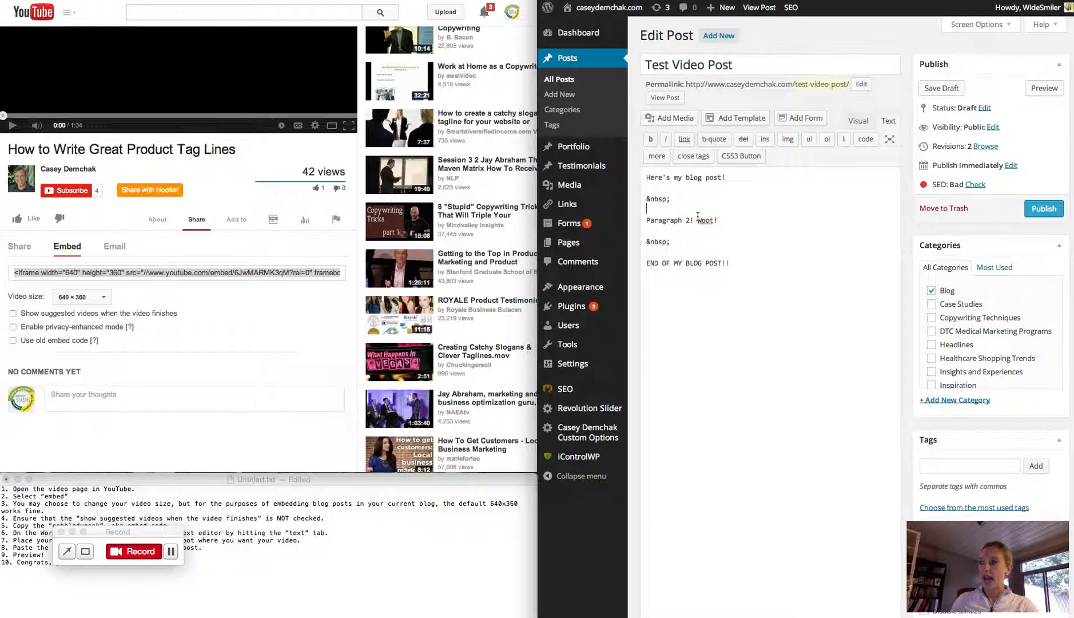
pyautogui.moveTo(697, 220); pyautogui.dragTo(725, 220)
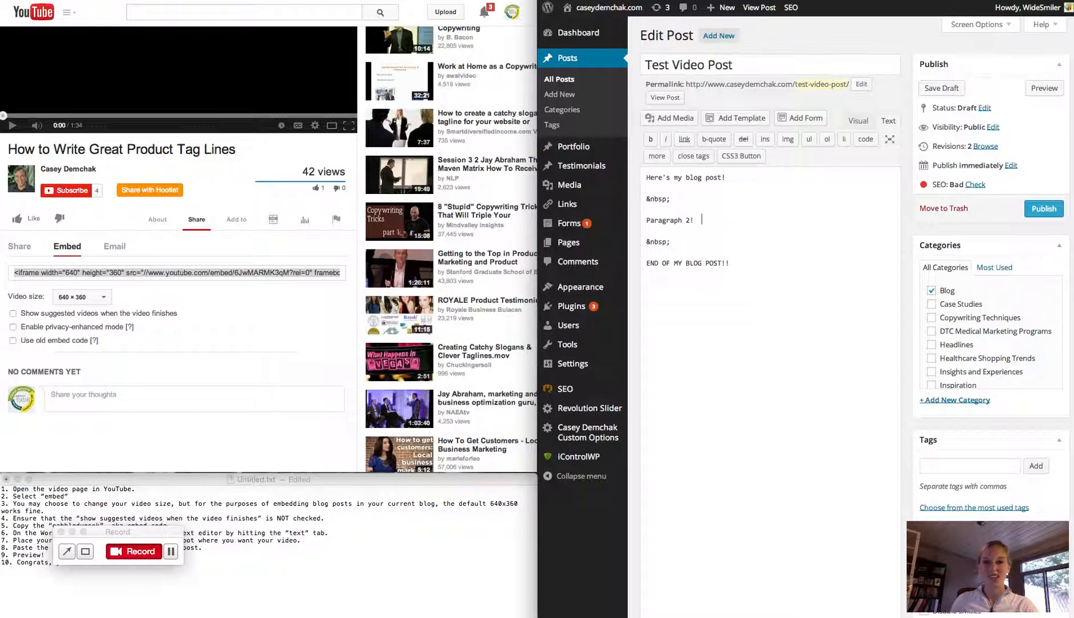
pyautogui.click(739, 226)
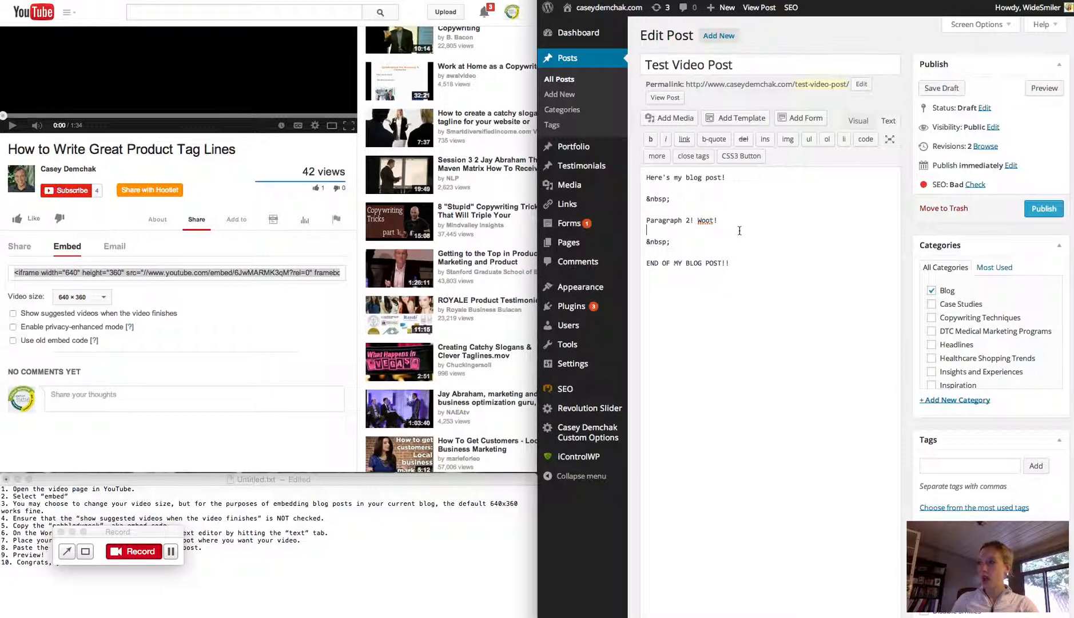
pyautogui.rightClick(691, 232)
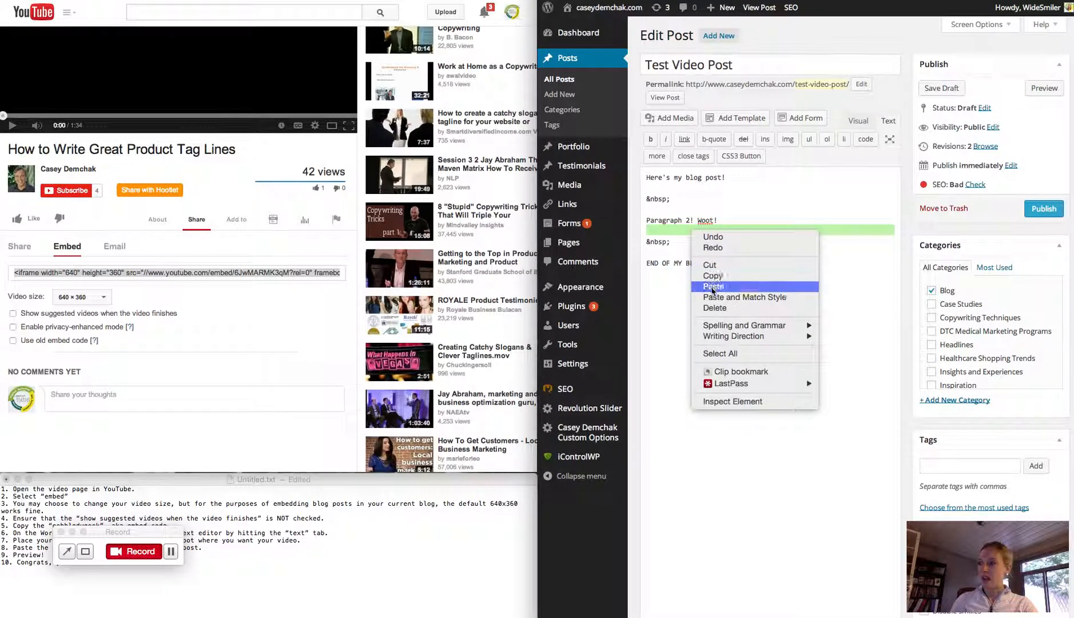
pyautogui.click(712, 287)
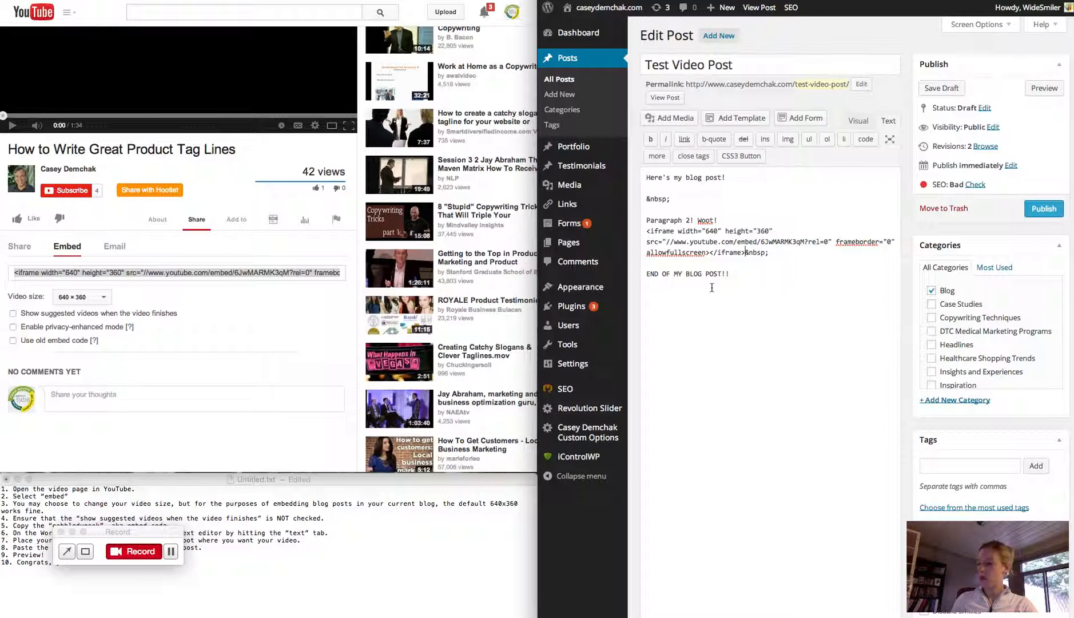
pyautogui.press('Return')
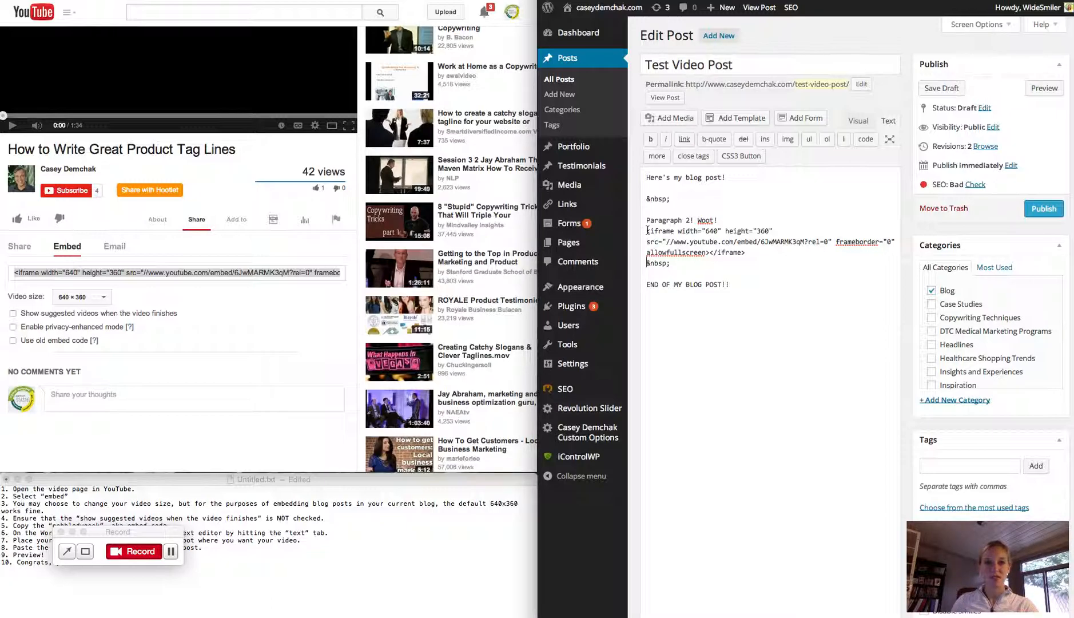
# Step: Save the post as a draft and open its preview
pyautogui.click(939, 89)
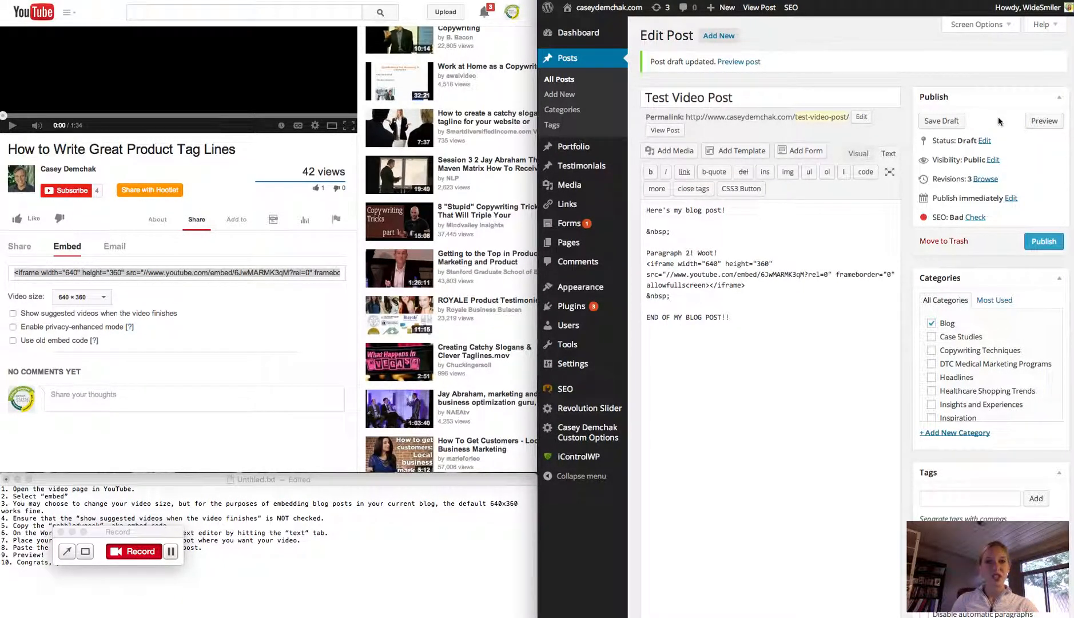
pyautogui.click(1043, 121)
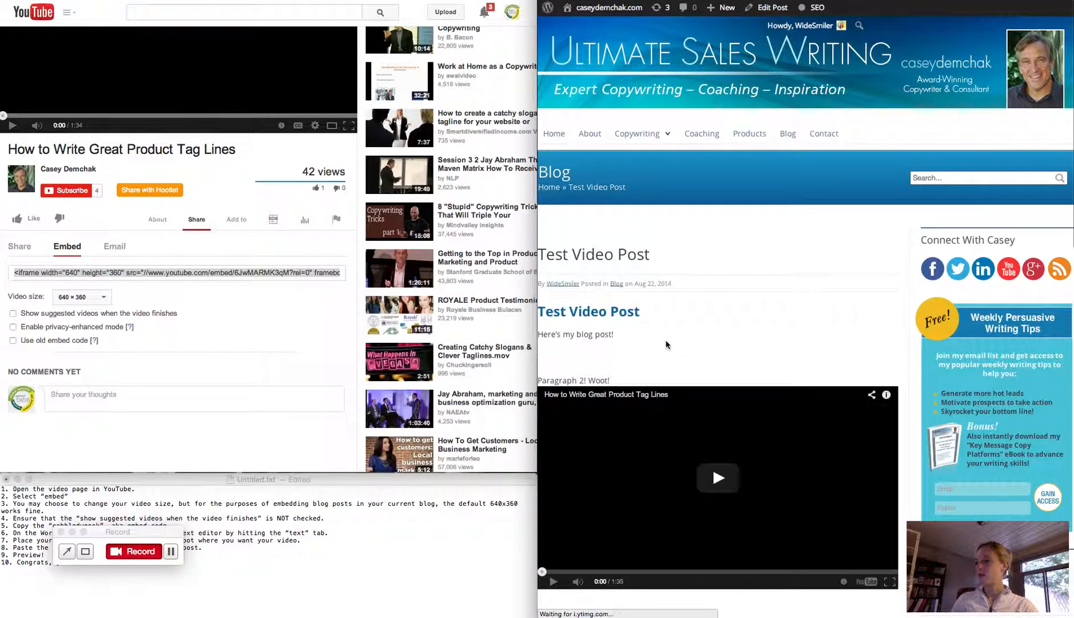
# Step: Check the embedded video in the preview by briefly playing and pausing it, and close the preview
pyautogui.scroll(-5, 629, 345)
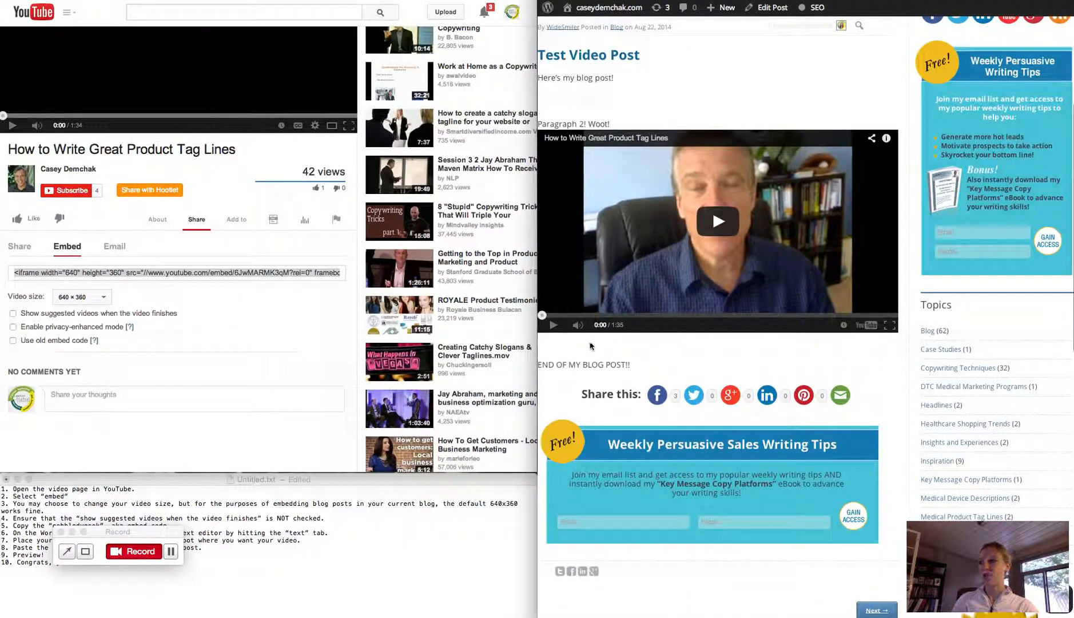
pyautogui.click(553, 325)
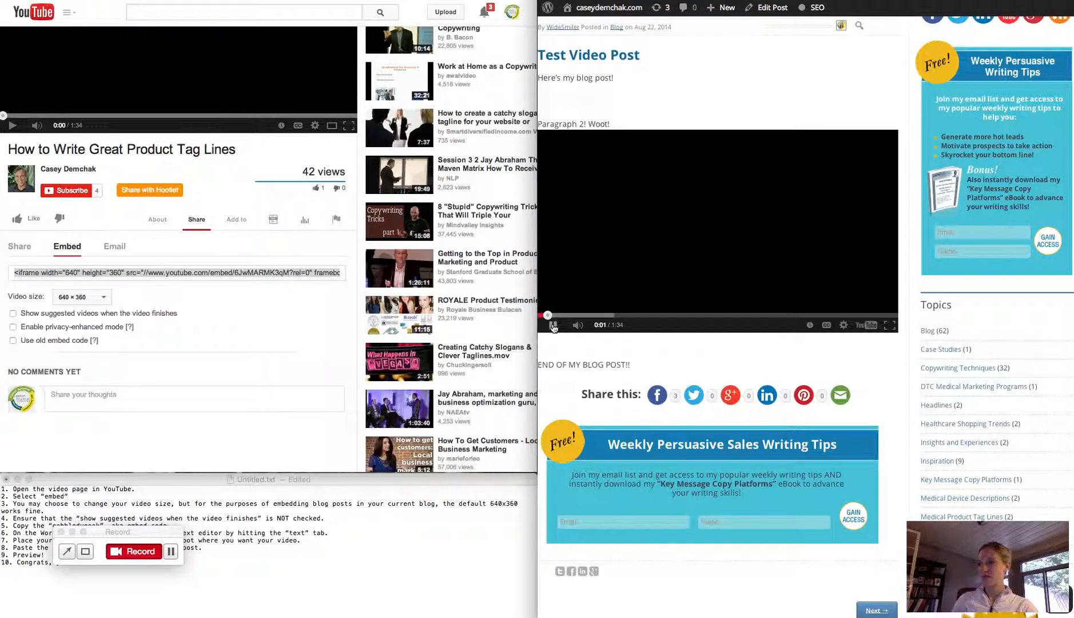
pyautogui.click(553, 324)
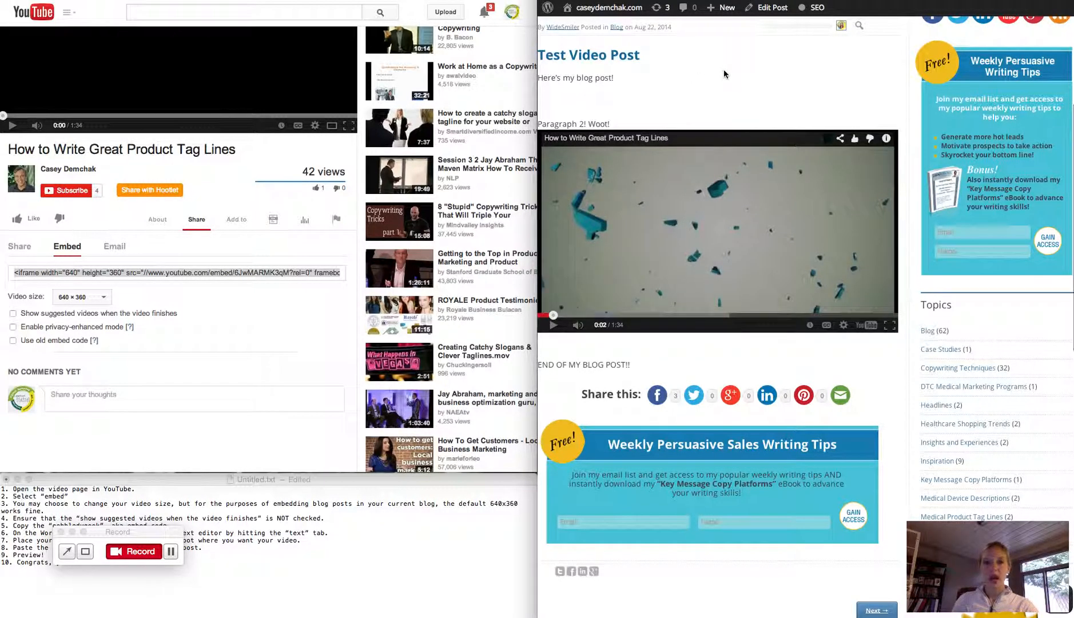
pyautogui.scroll(5, 724, 73)
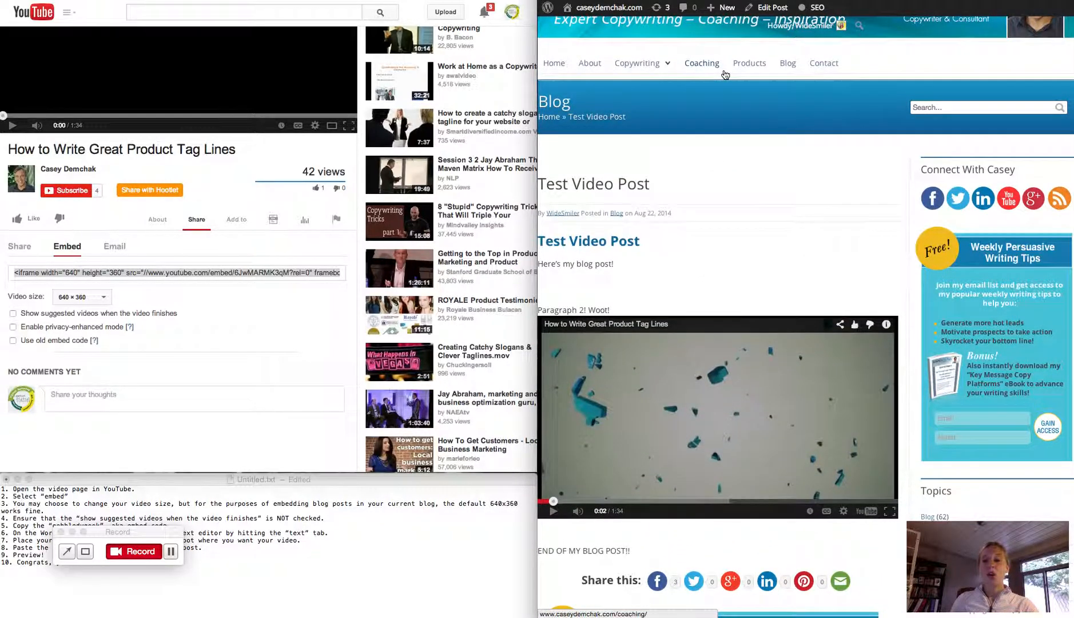
pyautogui.scroll(2, 725, 75)
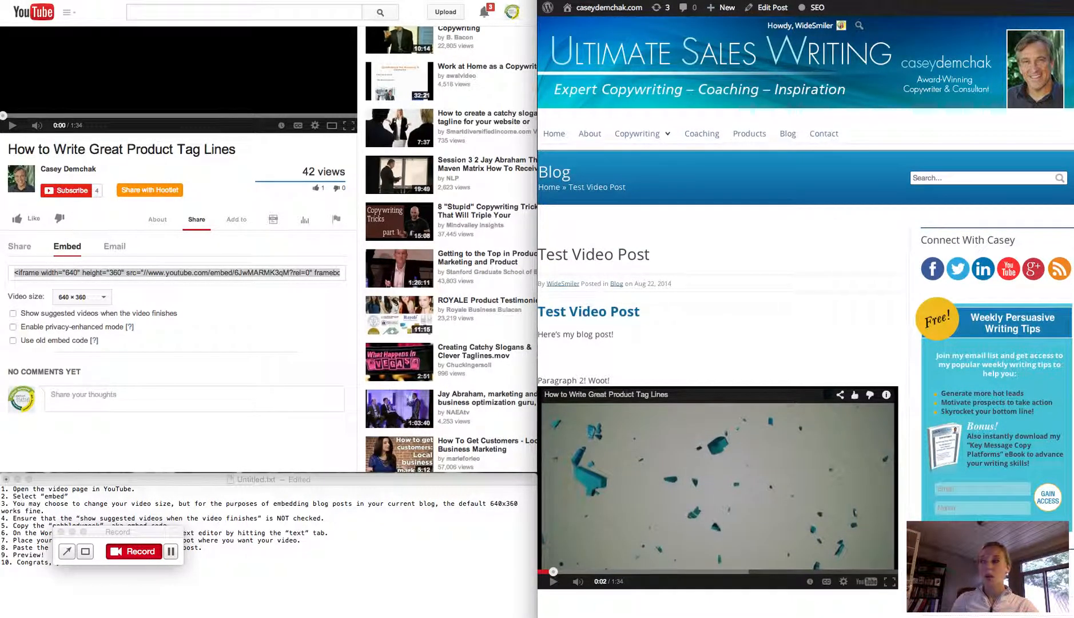
pyautogui.press('super+w')
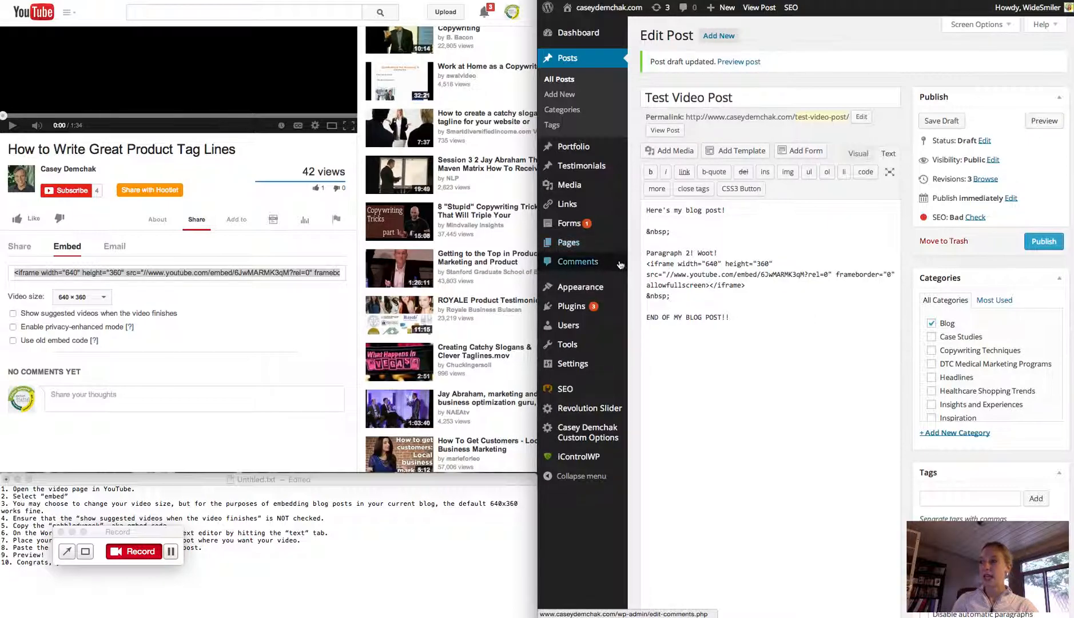
# Step: Switch the post back to visual editing and place the cursor in the blank line above "Paragraph 2! Woot!"
pyautogui.moveTo(647, 263); pyautogui.dragTo(722, 291)
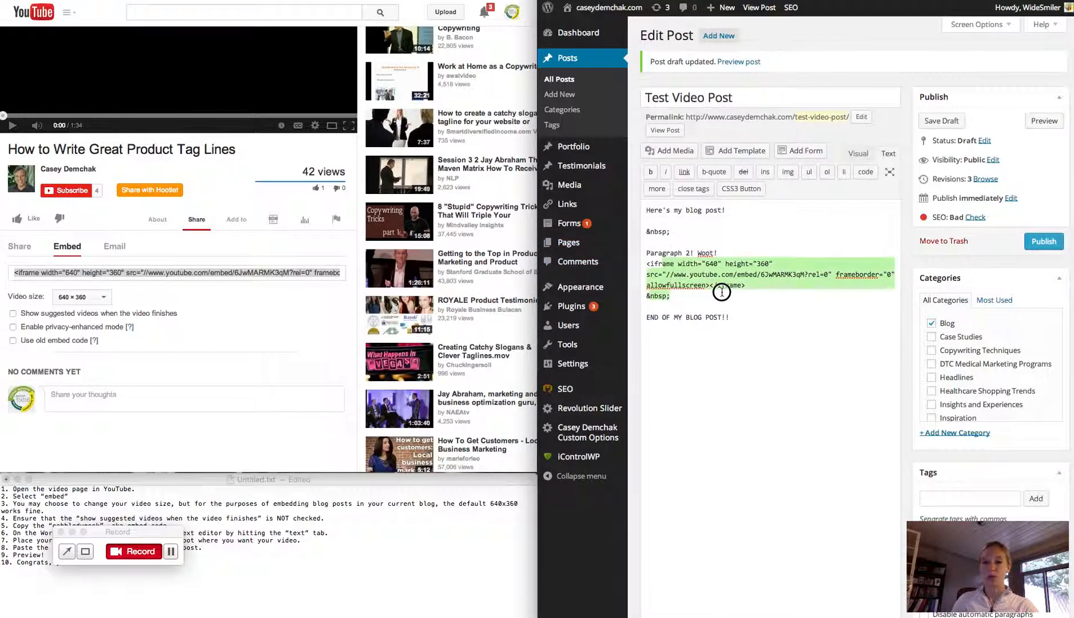
pyautogui.click(855, 154)
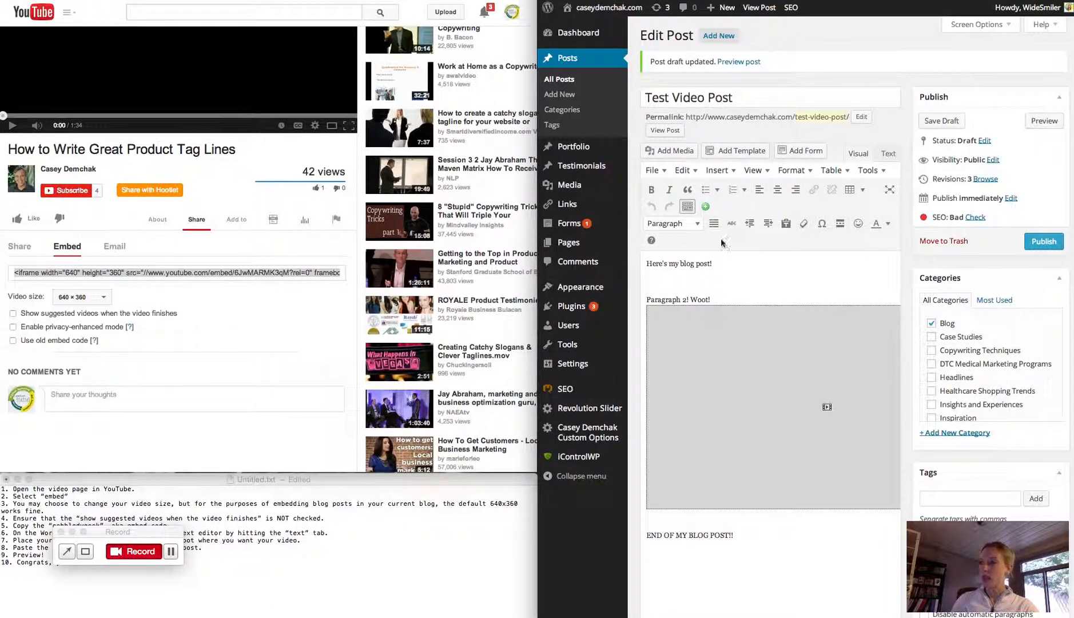
pyautogui.click(727, 277)
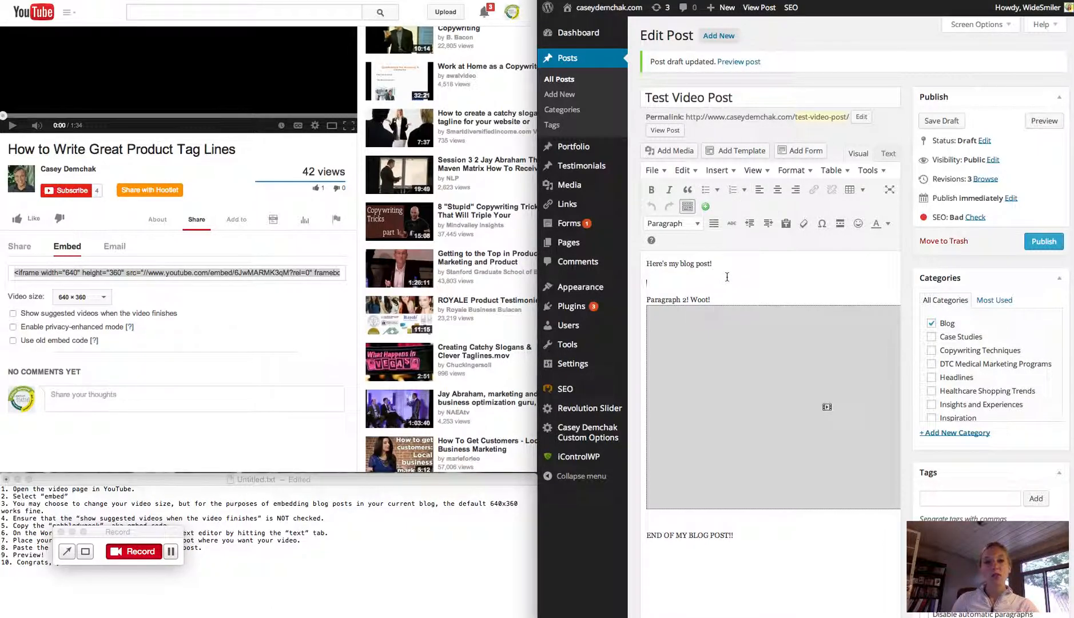